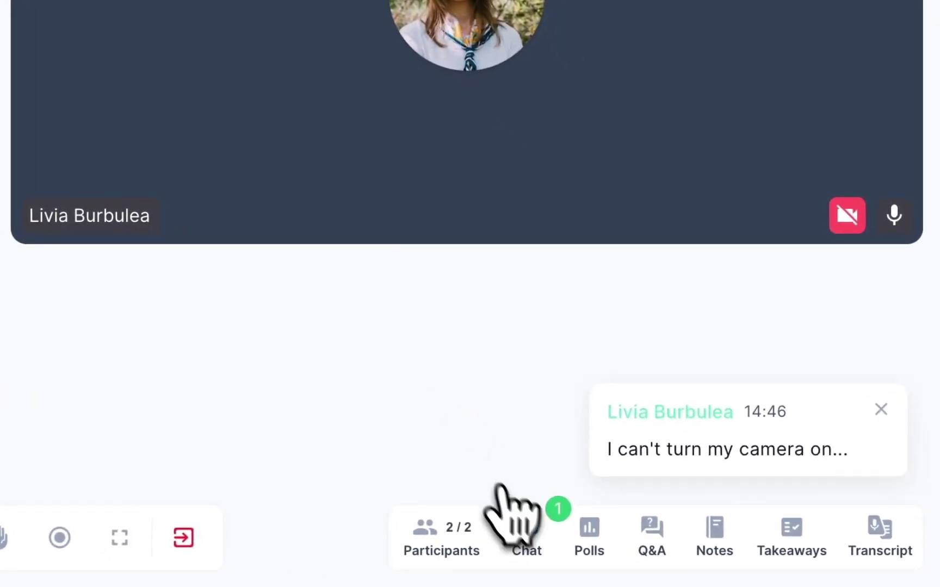
- Reply 'Let me check the settings' in the group chat, then close the chat panel
left_click(524, 533)
left_click(619, 465)
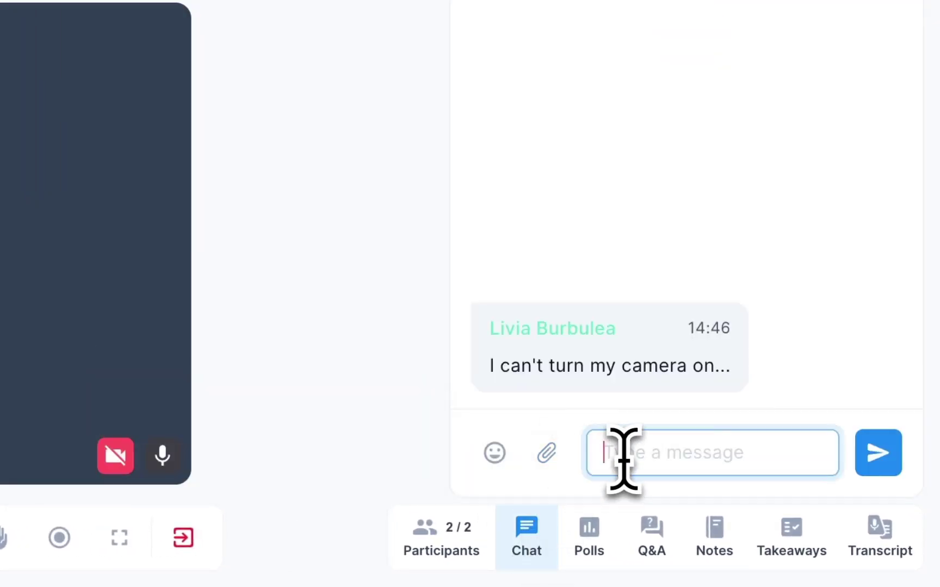
key("Return")
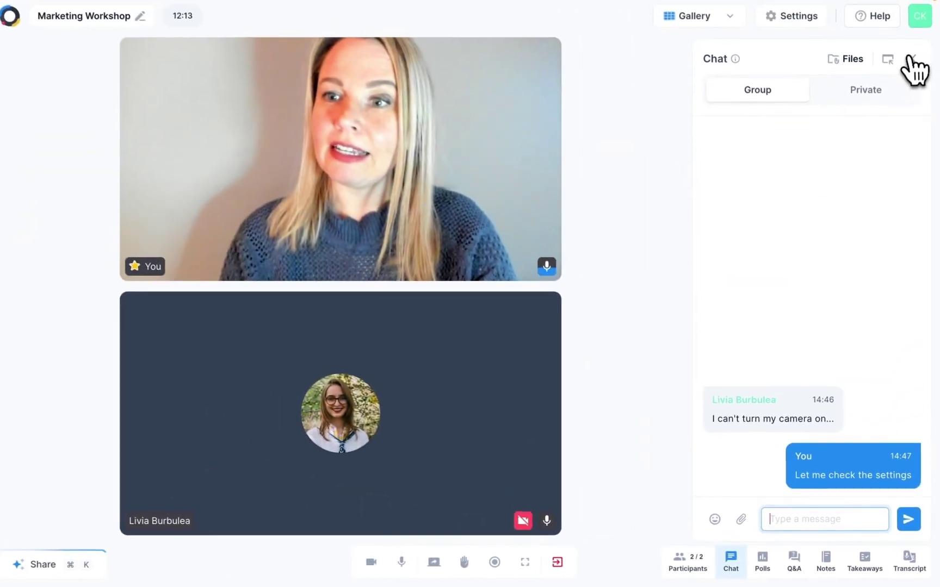
left_click(912, 64)
- In Settings, turn on Mirror selfview and Noise reduction in Audio settings
left_click(795, 21)
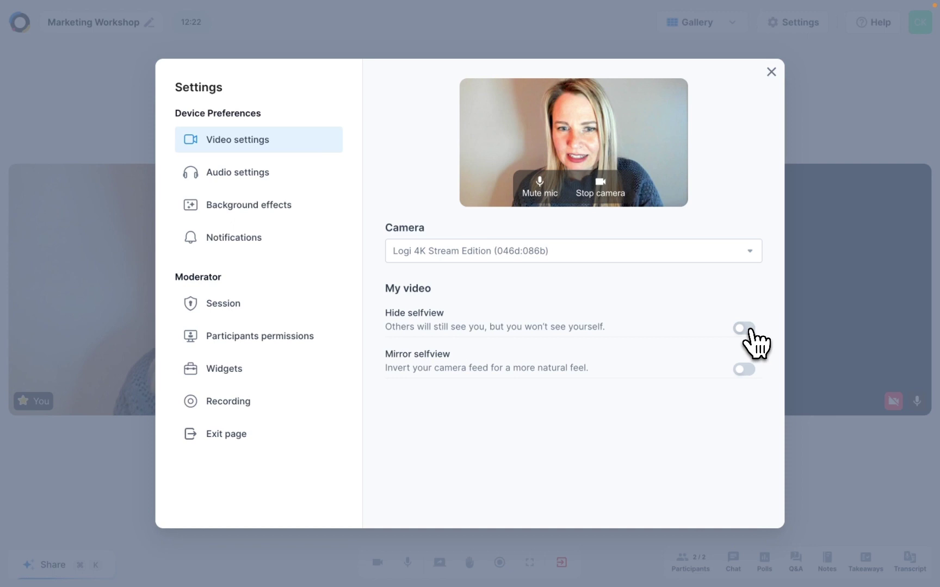
left_click(746, 370)
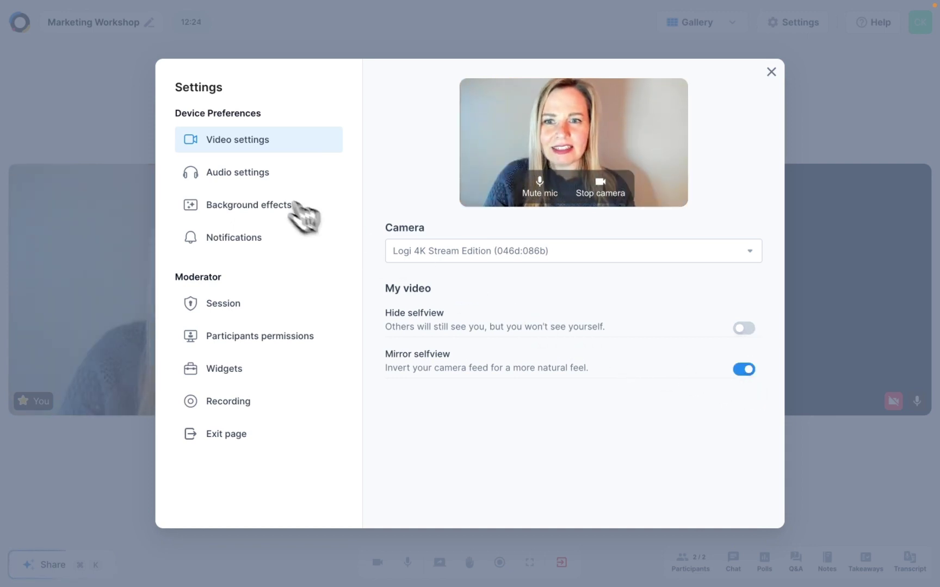
left_click(248, 178)
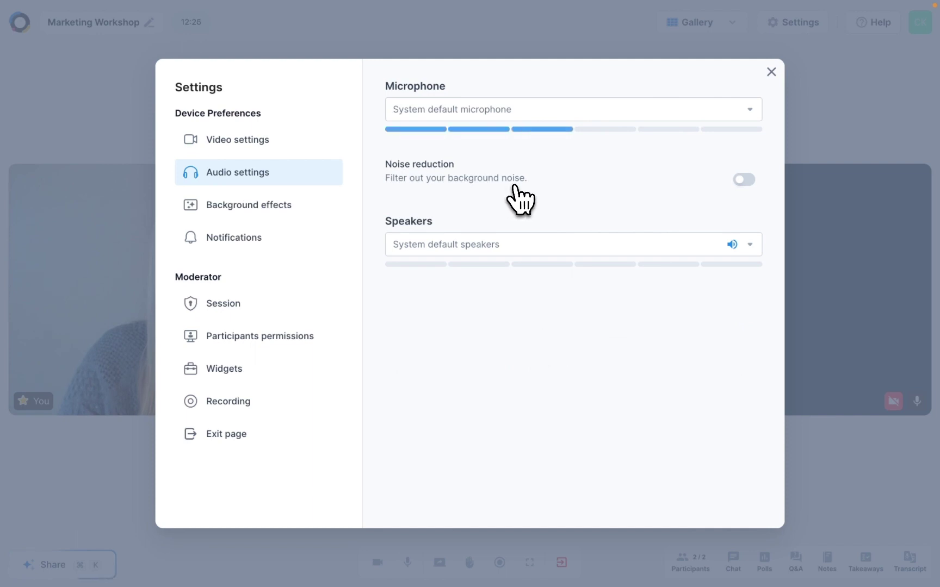
left_click(744, 181)
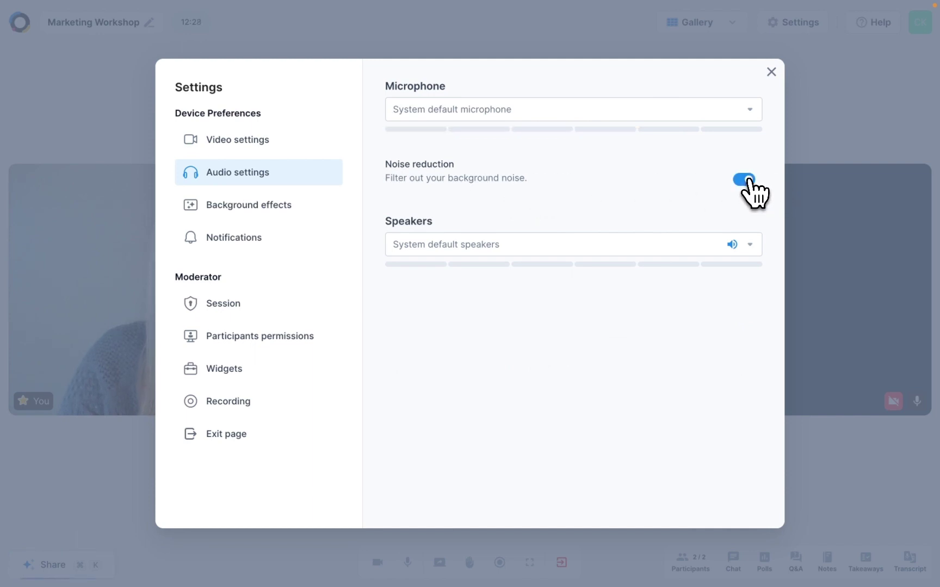
- Apply Strong blur in Background effects, go to Notifications, and dismiss the performance warning
left_click(273, 208)
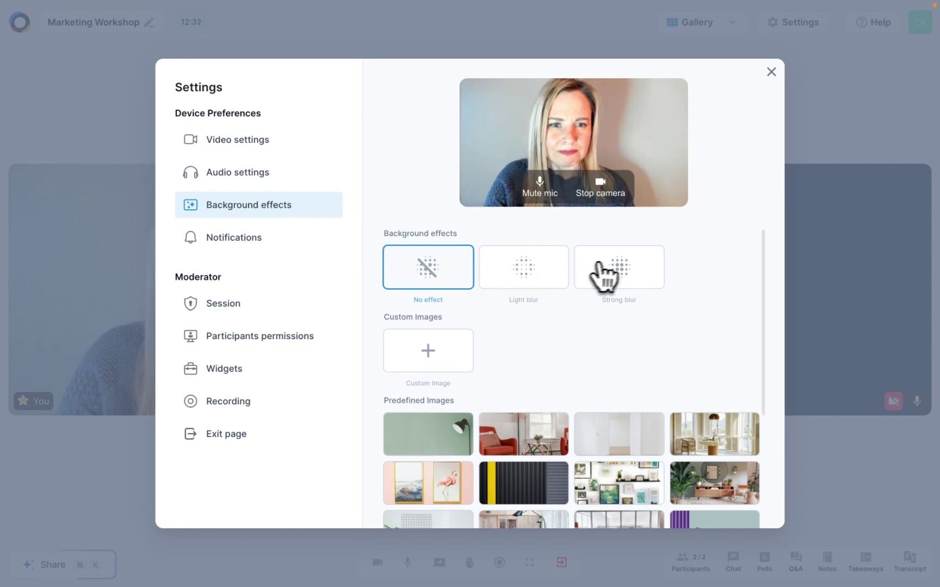
left_click(615, 267)
scroll(581, 381, "down", 2)
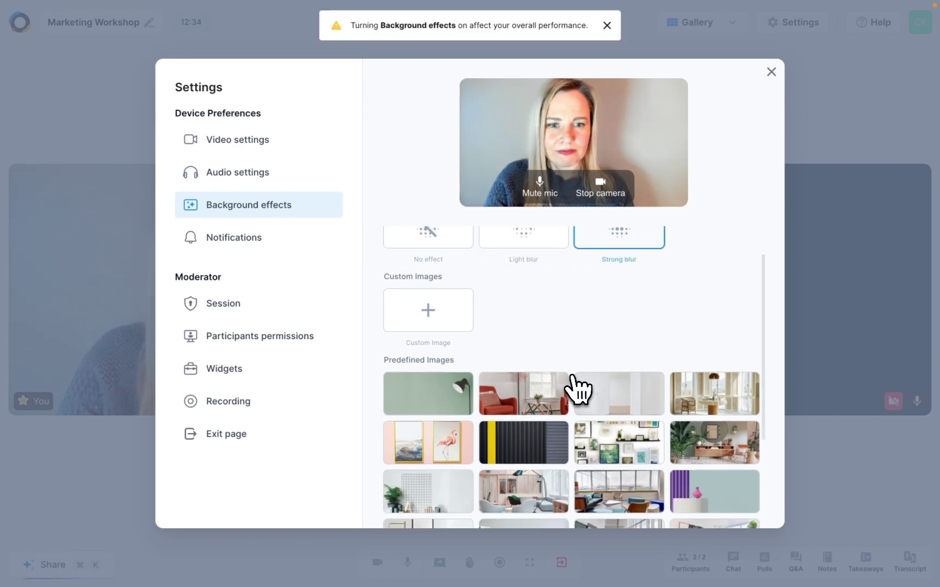
left_click(244, 245)
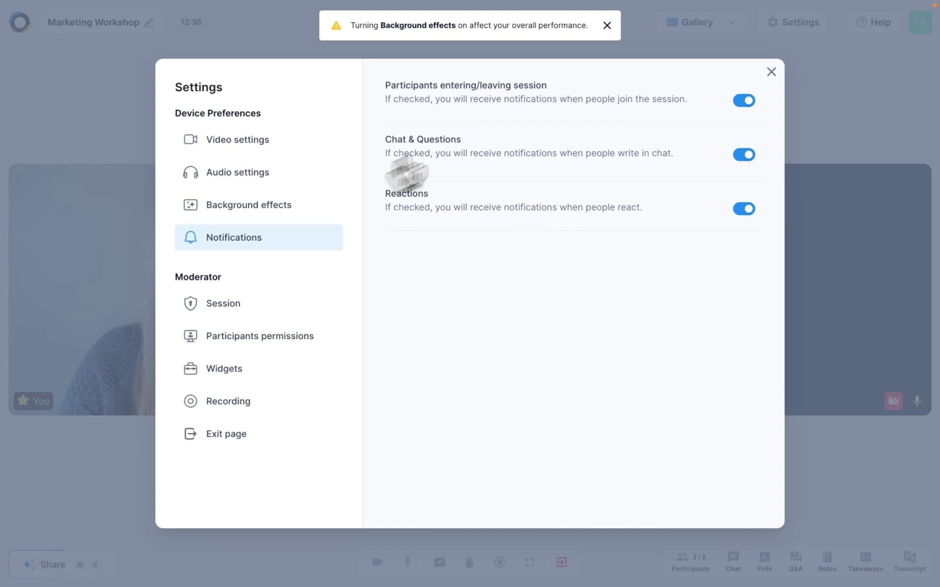
left_click(606, 25)
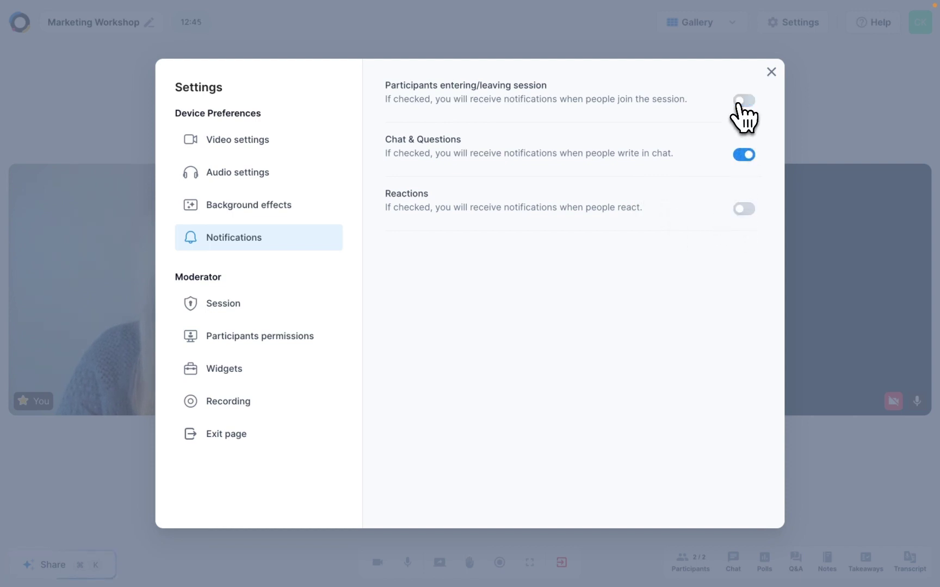
- In Session settings, switch on Recording consent and set Memory access to Anyone with the link
left_click(220, 308)
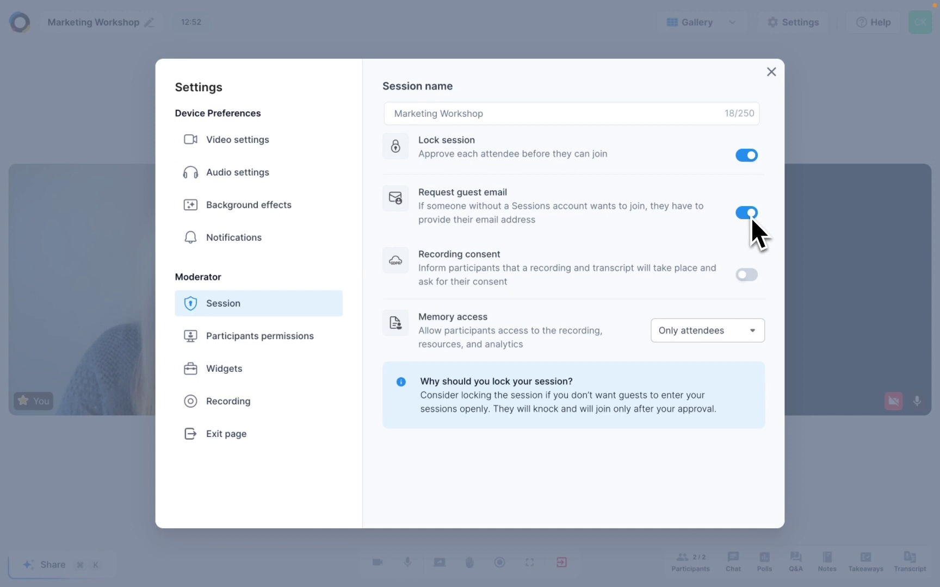
left_click(748, 275)
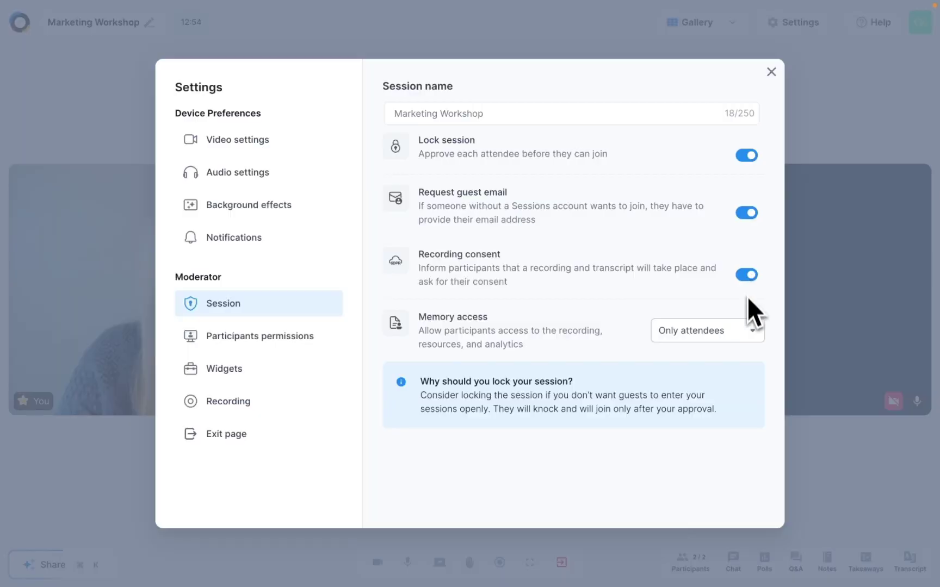
left_click(752, 332)
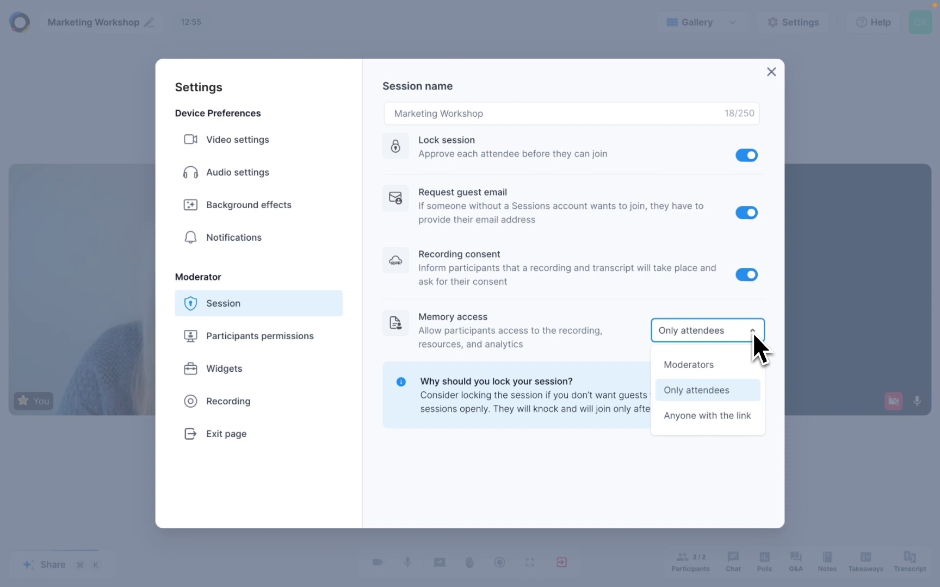
left_click(713, 418)
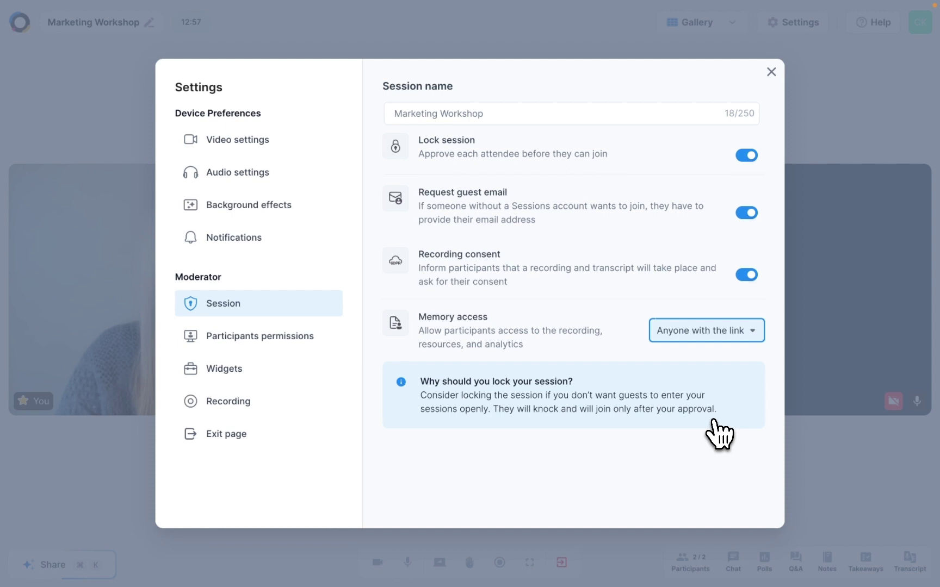
- Set Screen sharing and Allow camera to Everyone, and switch on Hide inactive participants
left_click(261, 338)
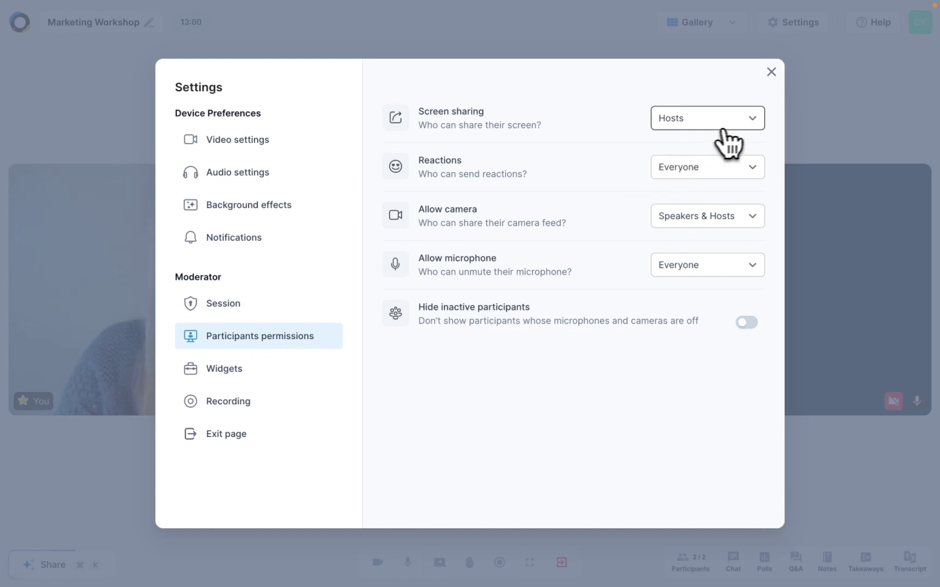
left_click(753, 124)
left_click(742, 153)
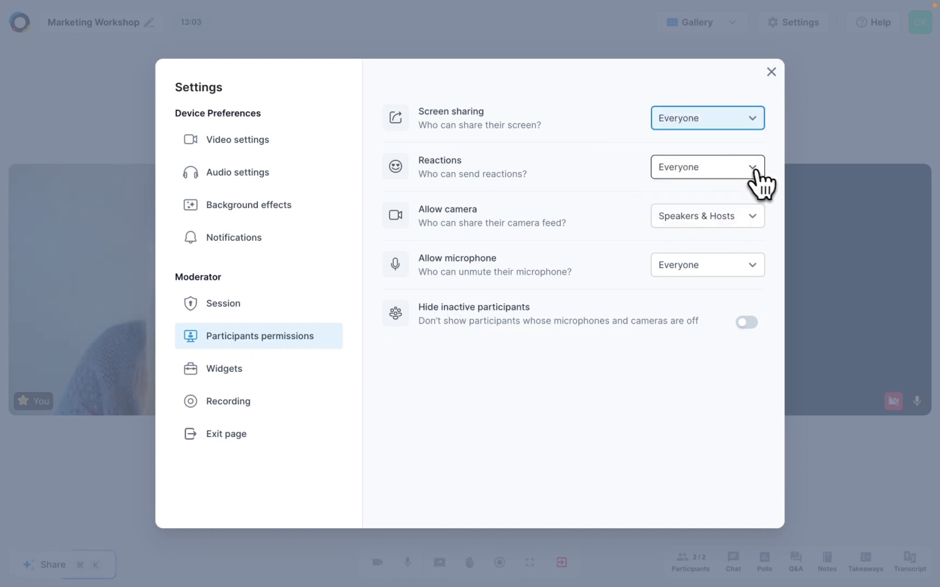
left_click(752, 218)
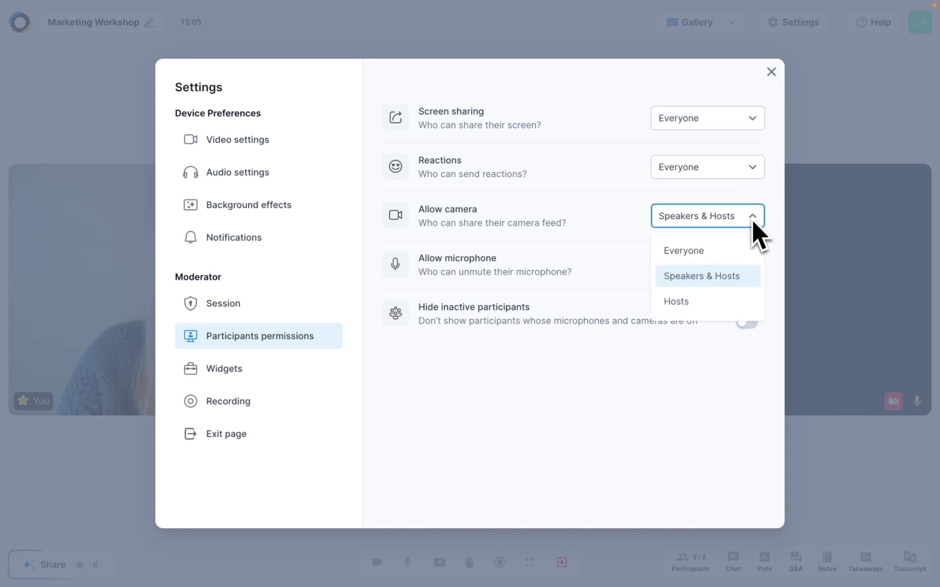
left_click(720, 252)
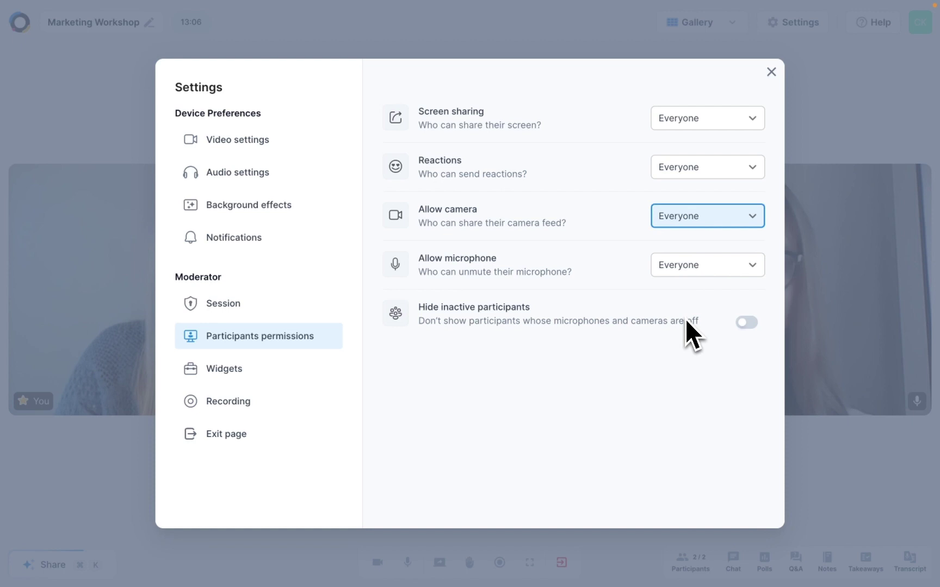
left_click(749, 323)
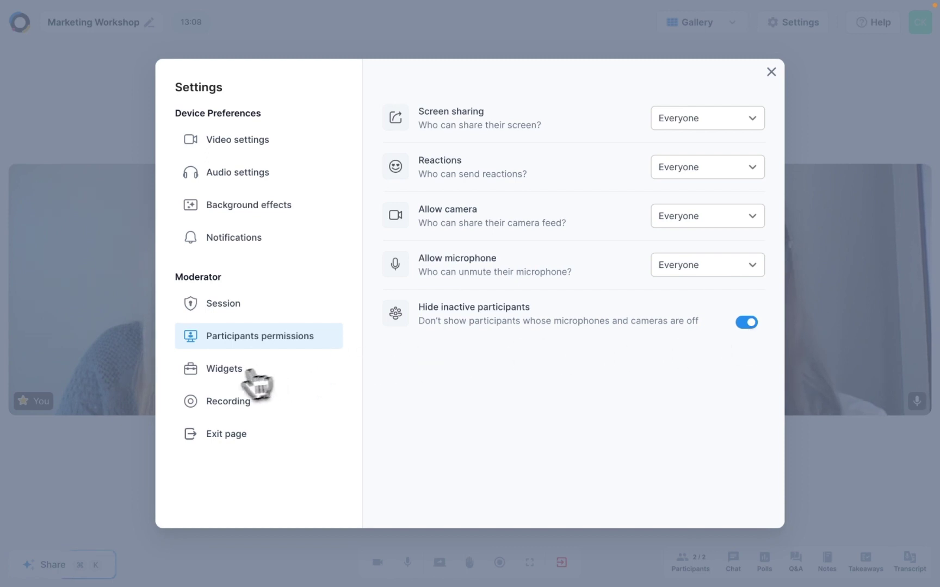
- In Widgets, keep View agenda set to Everyone and switch off Polls, Takeaways and Notes
left_click(223, 371)
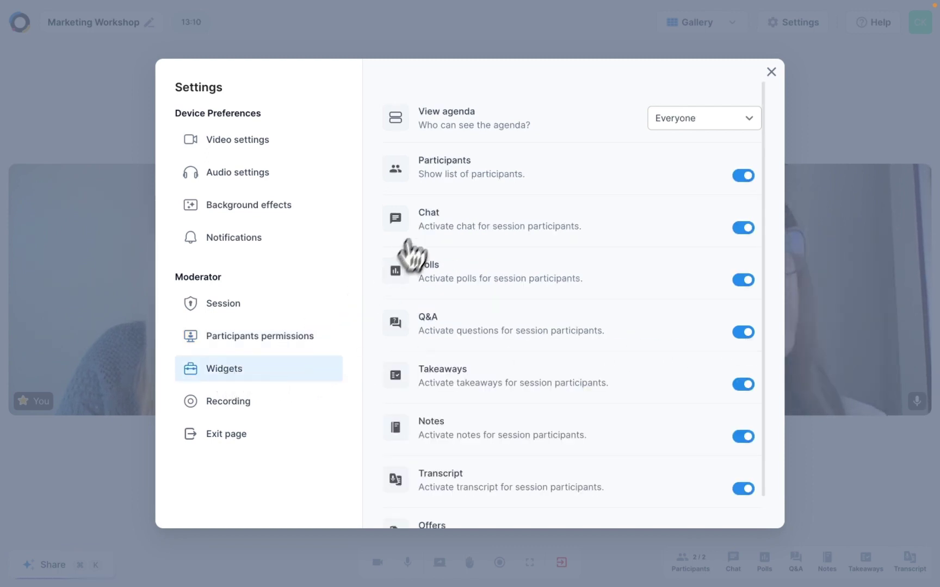
left_click(751, 118)
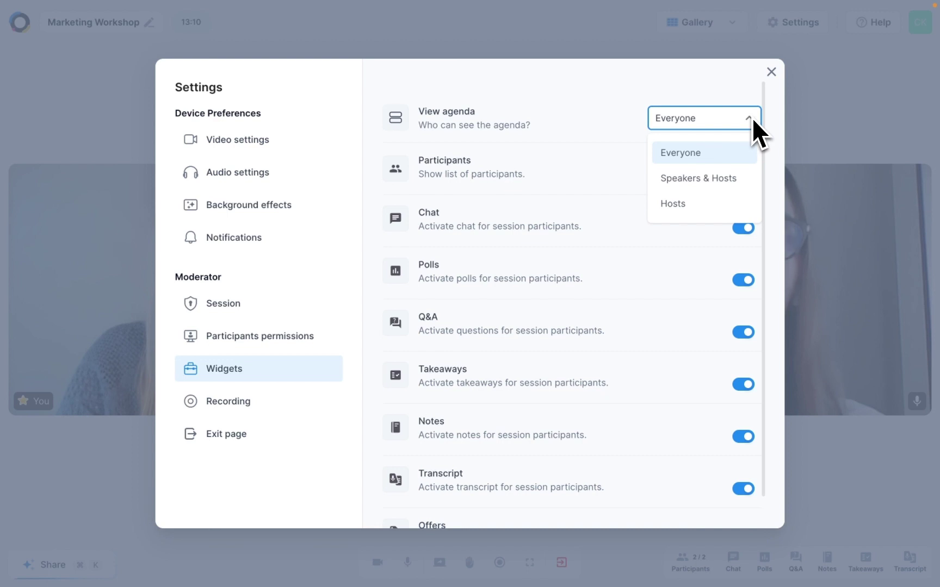
left_click(751, 118)
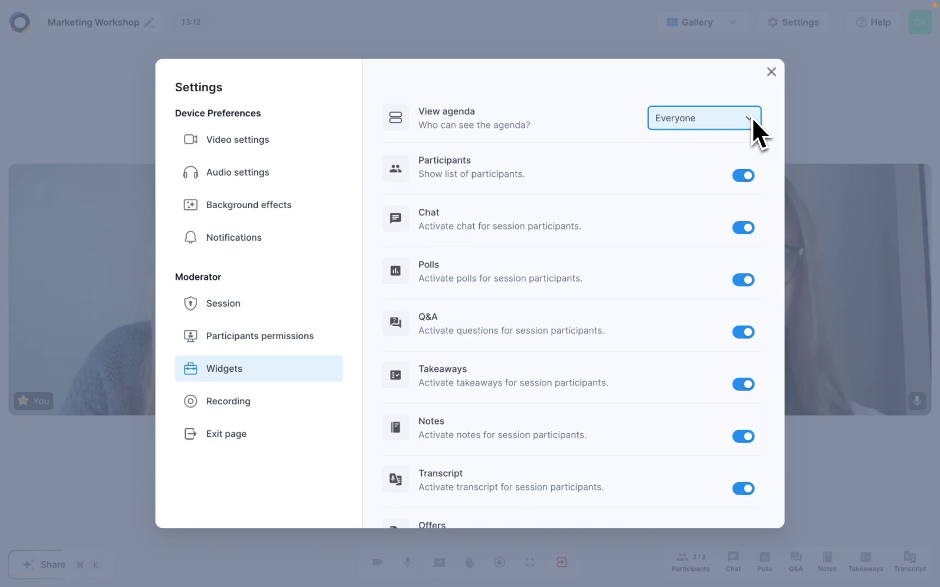
left_click(743, 280)
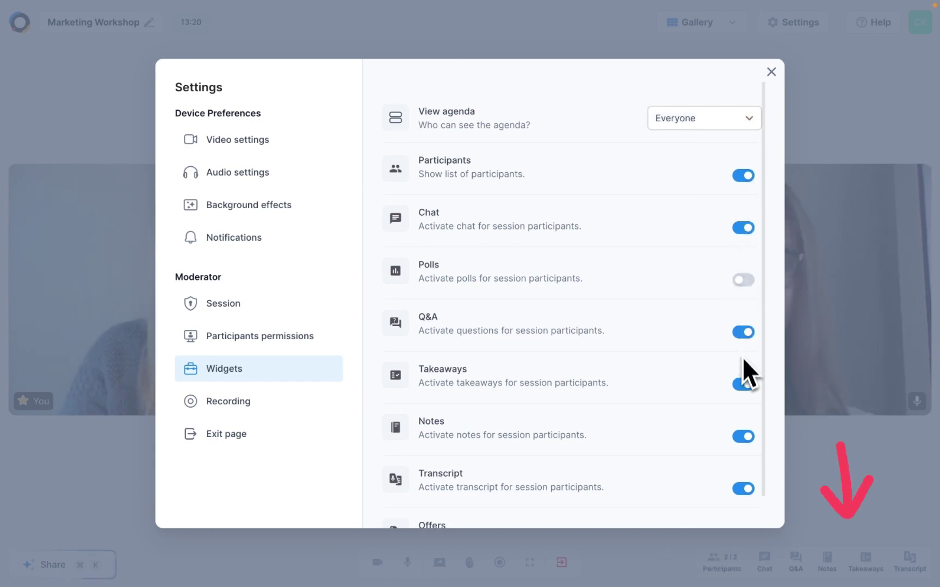
left_click(743, 384)
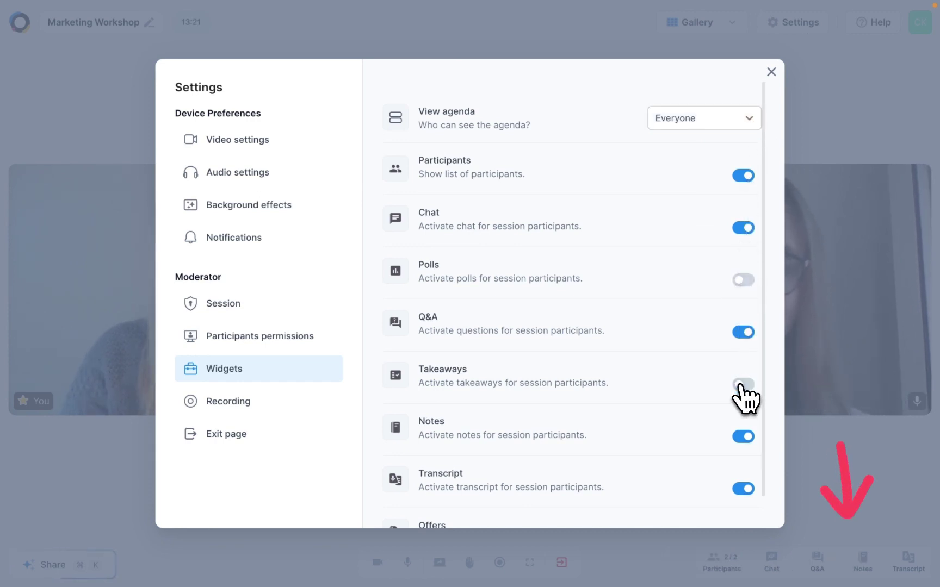
left_click(742, 437)
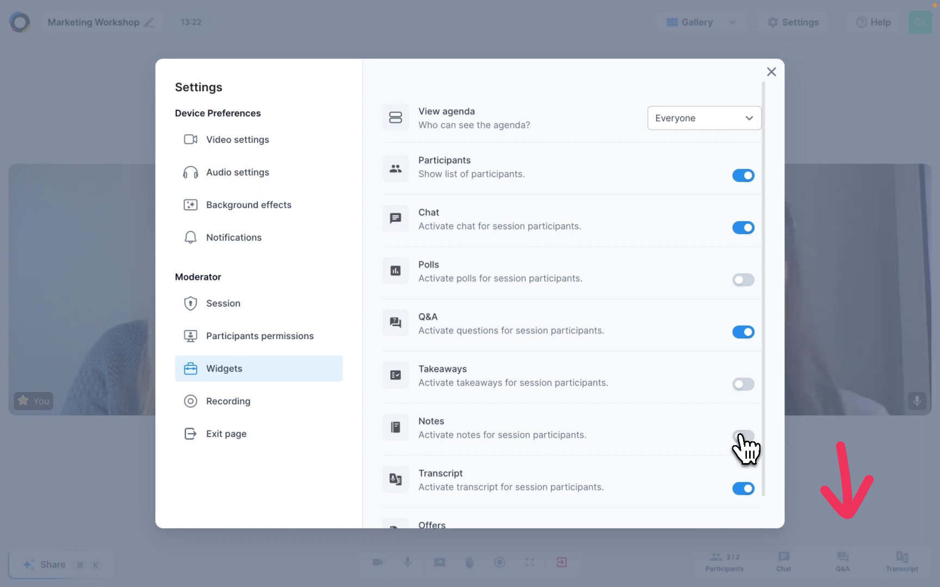
- In Recording settings, set During presentations to Spotlight and During conference to Gallery
left_click(240, 406)
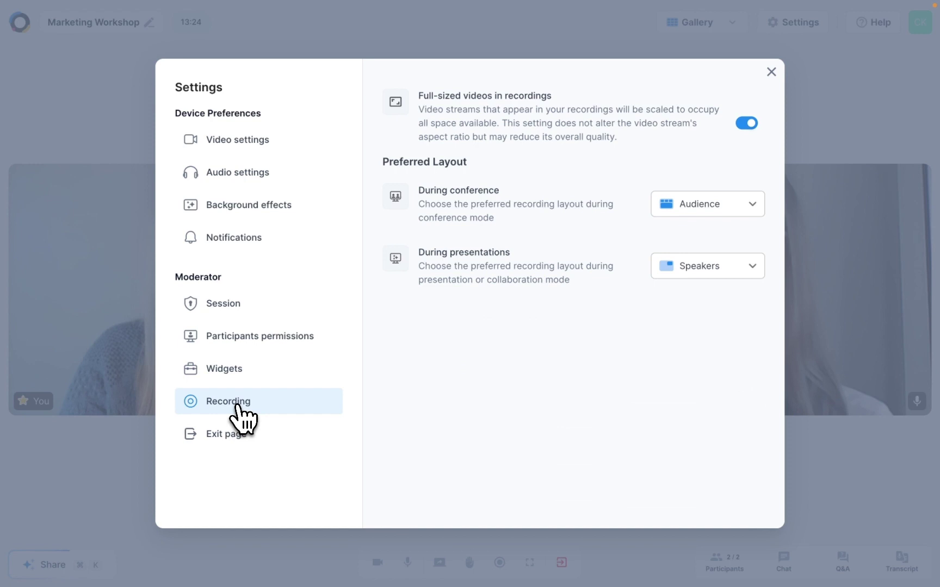
left_click(753, 269)
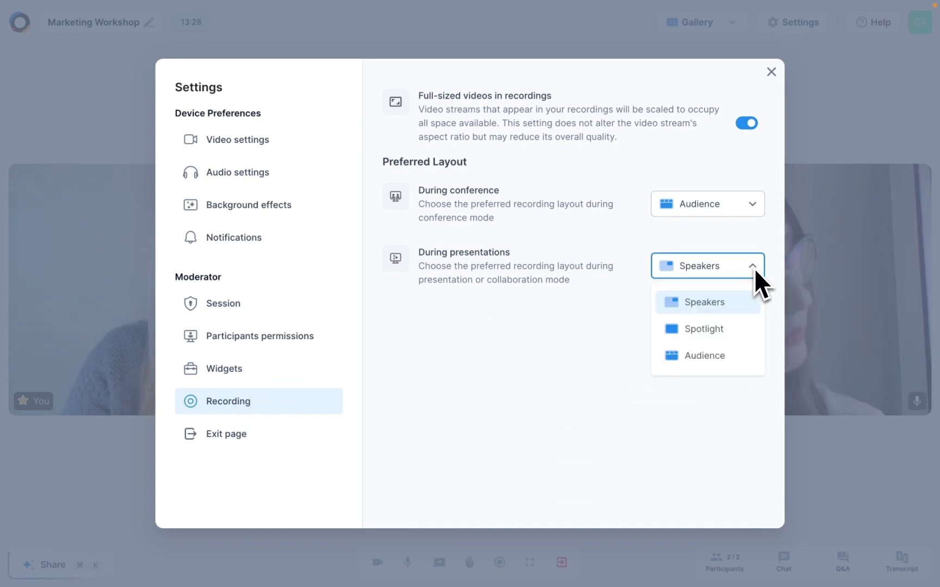
left_click(731, 331)
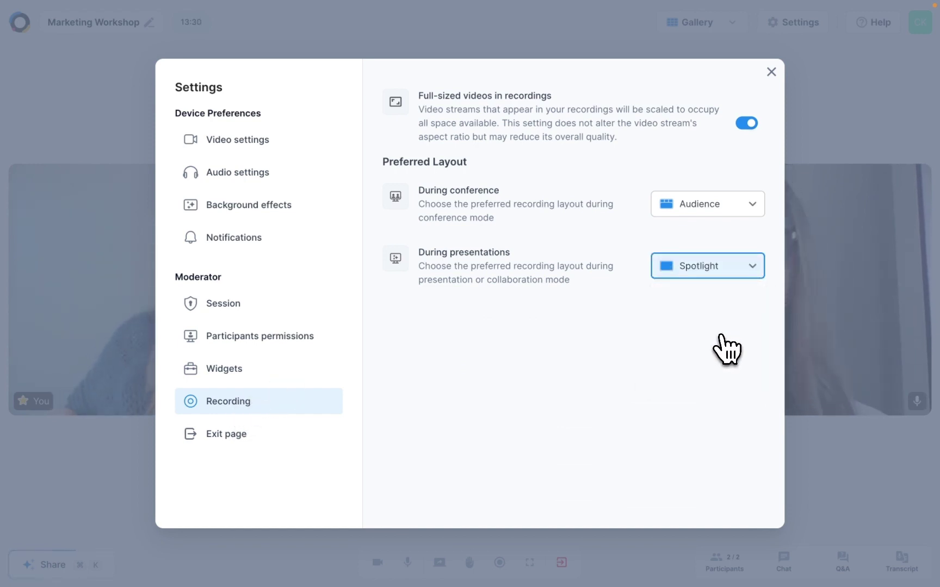
left_click(755, 206)
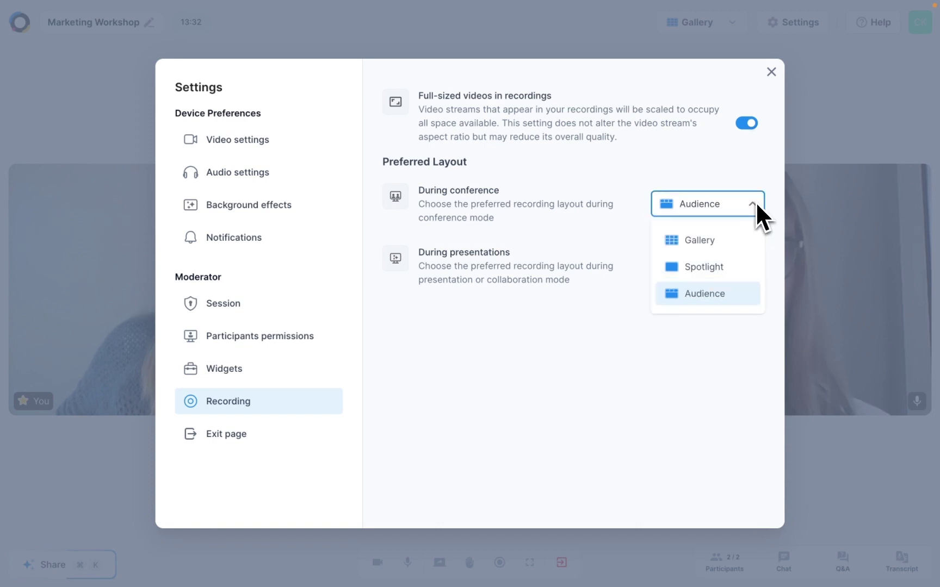
left_click(728, 240)
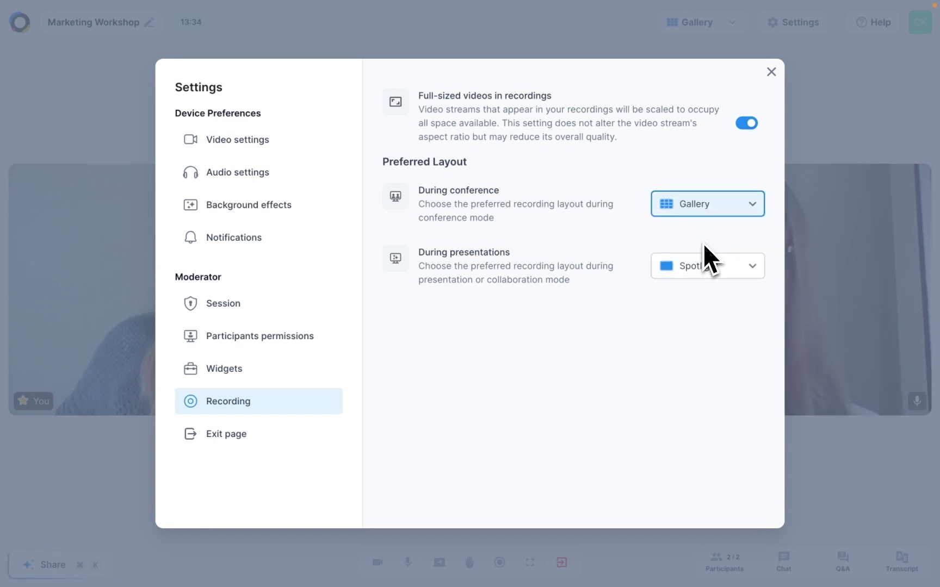
- Switch on Collect feedback in the Exit page settings
left_click(235, 437)
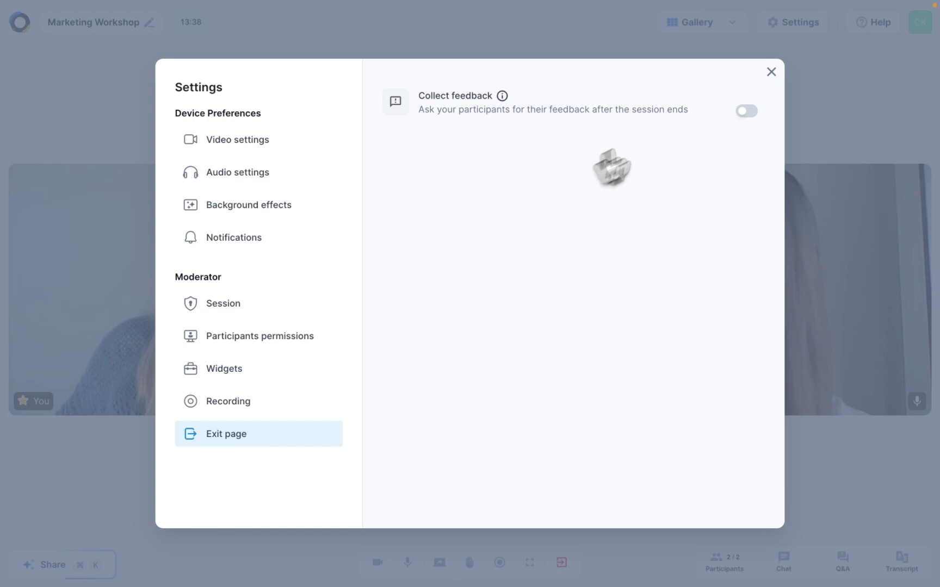
left_click(748, 113)
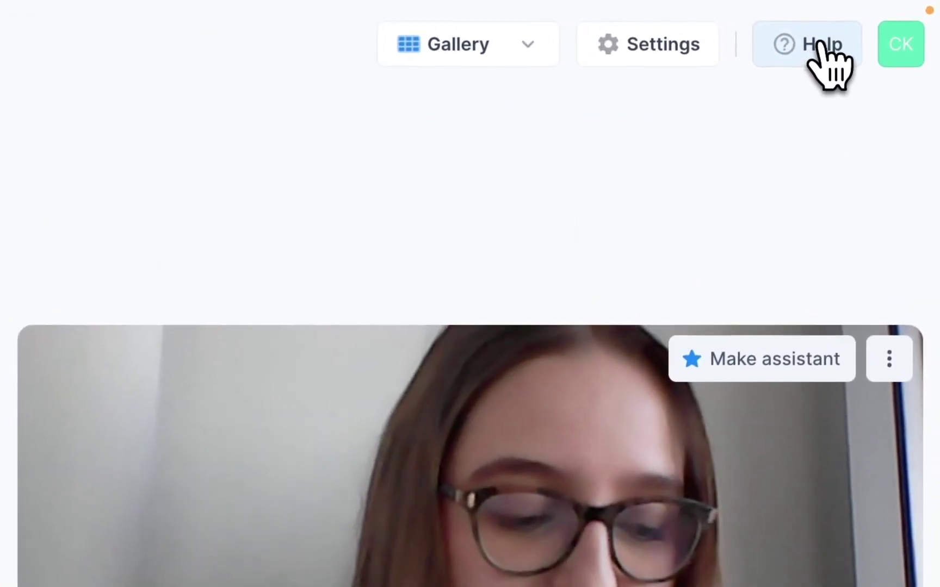
- Open Help > Contact support and type 'Please help me :) My participant can't unmute.'
left_click(876, 24)
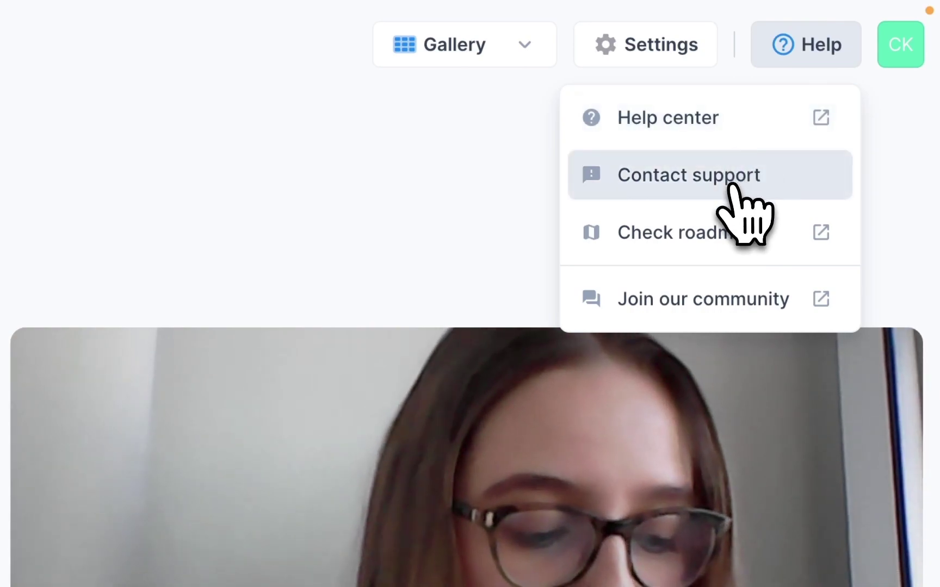
left_click(731, 186)
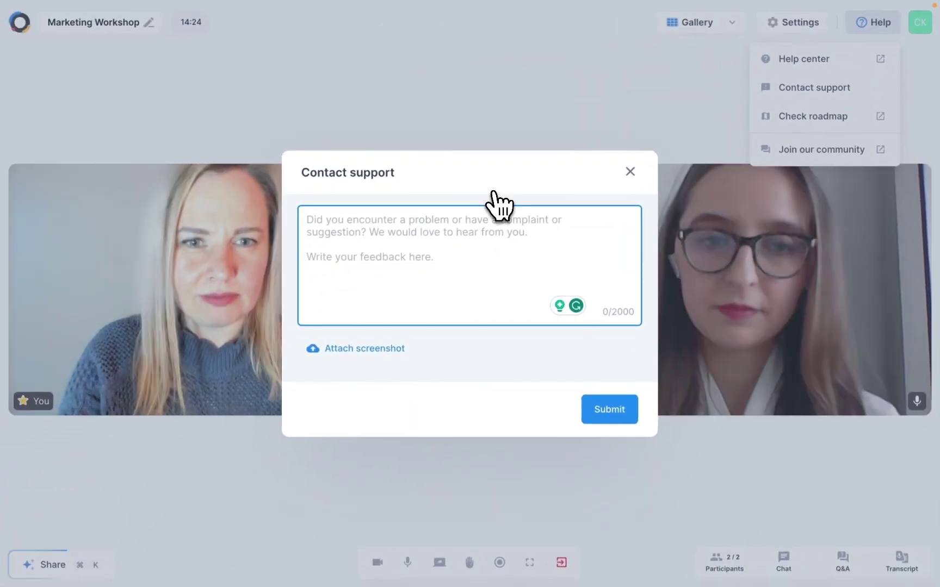
type("Please help me :) My participant can't unmute.")
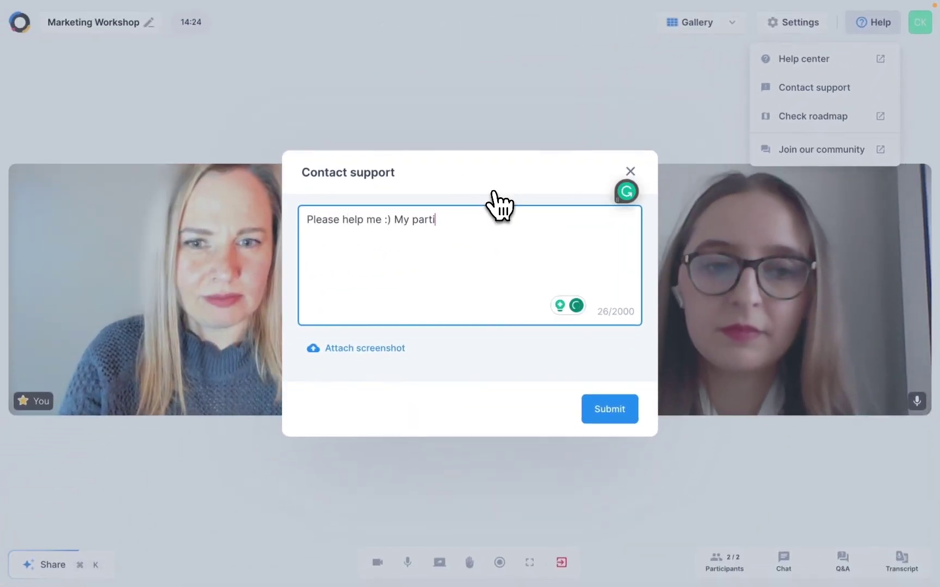